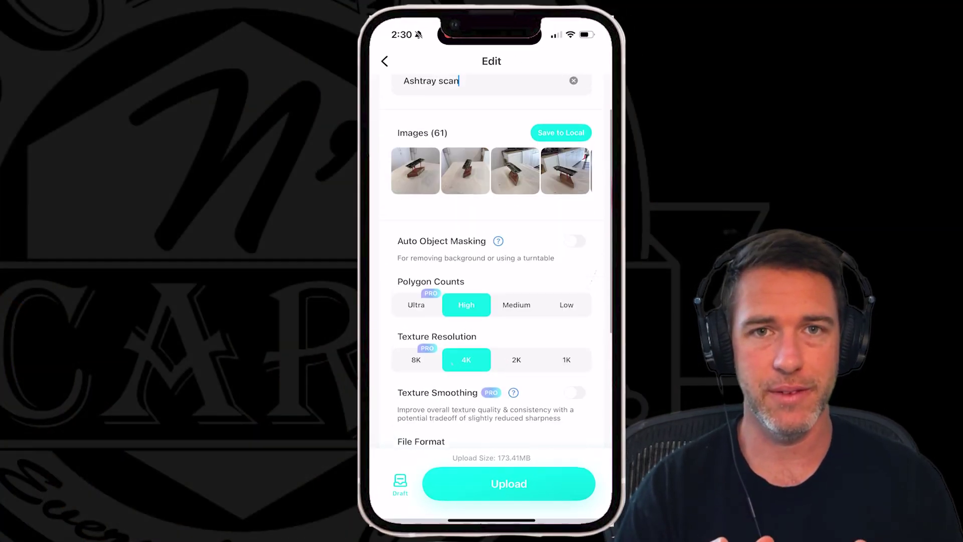
Upload the 61-photo scan for processing with File Format kept on OBJ
scroll(492, 301, down, 5)
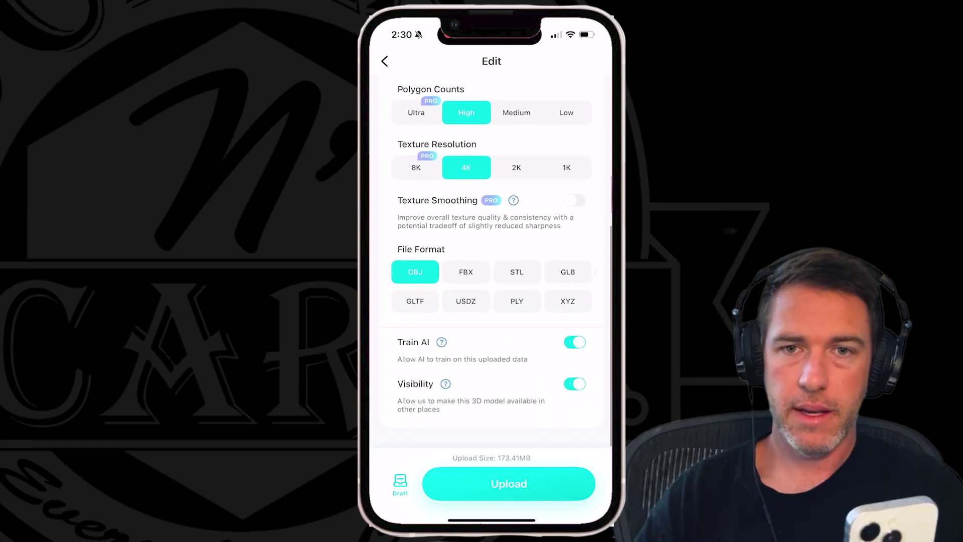
click(509, 484)
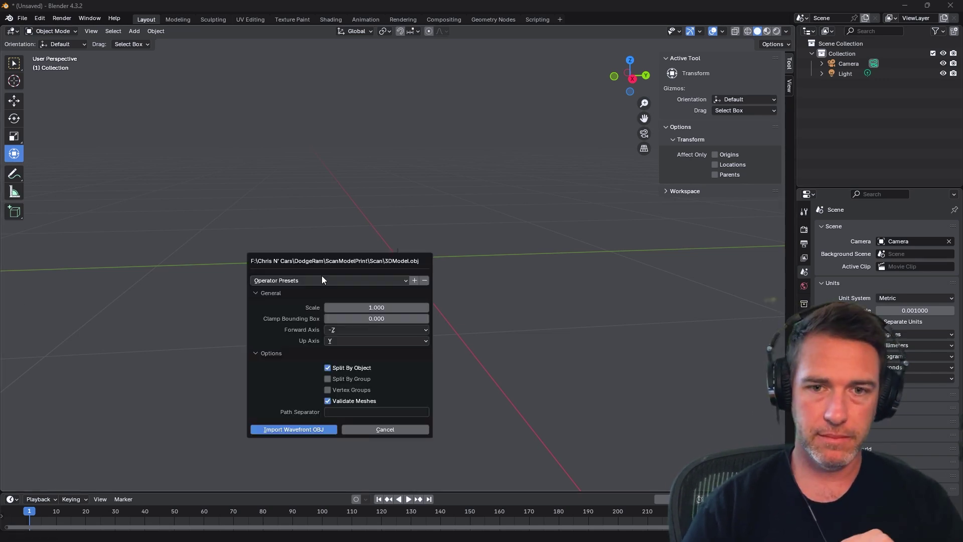
Import 3DModel.obj and orbit around the 1.52 × 1.7 × 0.73 mm scan from low and top-down angles
click(324, 432)
middle_drag(423, 267, 423, 89)
scroll(421, 246, up, 5)
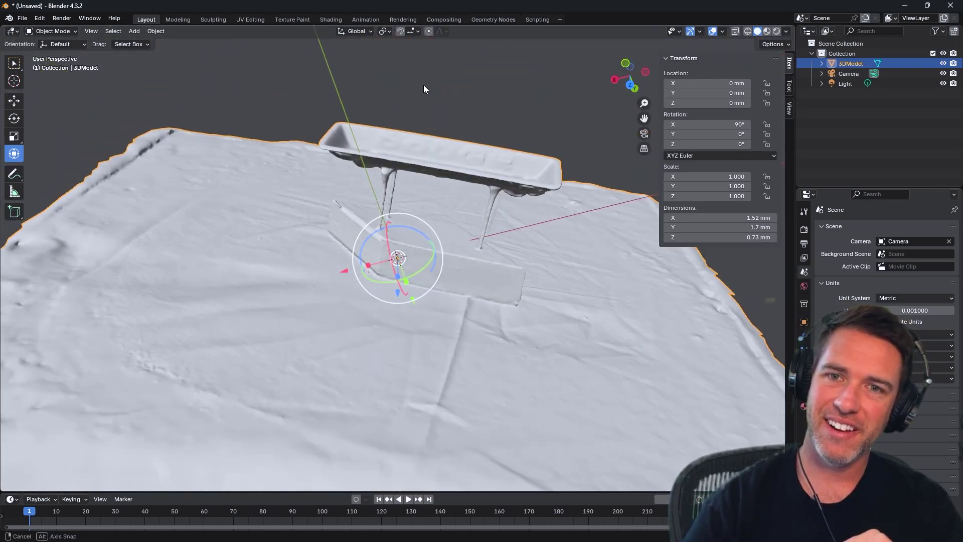
scroll(439, 194, up, 4)
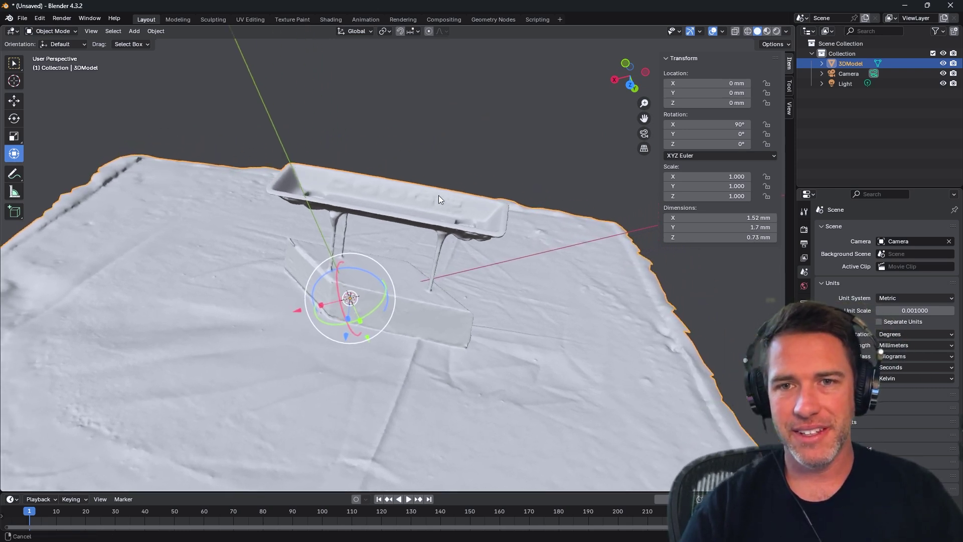
shift+middle_drag(477, 164, 477, 317)
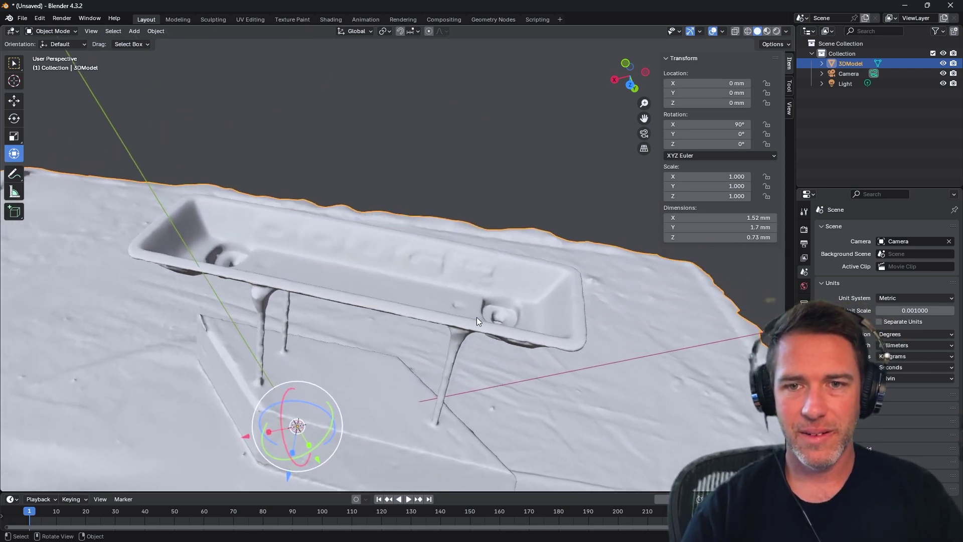
scroll(475, 315, up, 3)
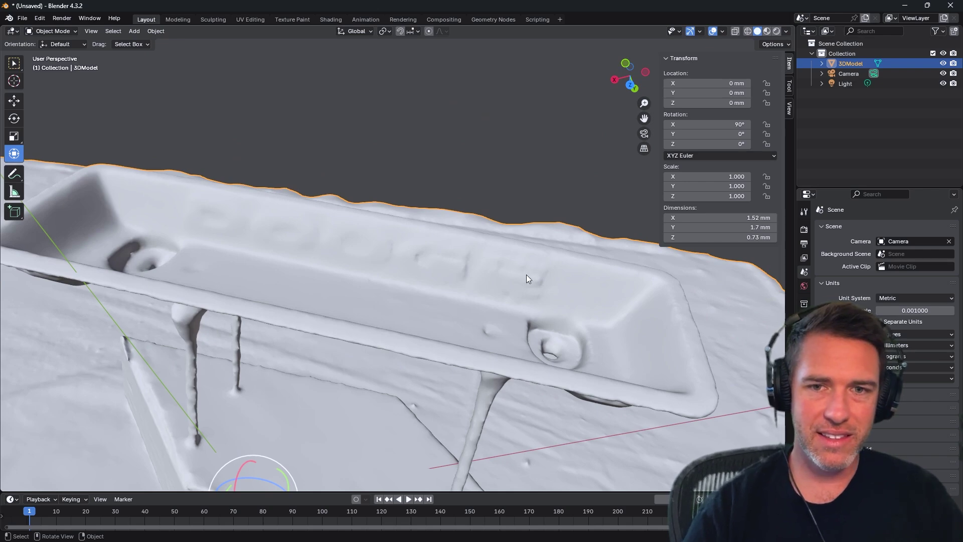
middle_drag(482, 281, 492, 299)
scroll(493, 293, down, 3)
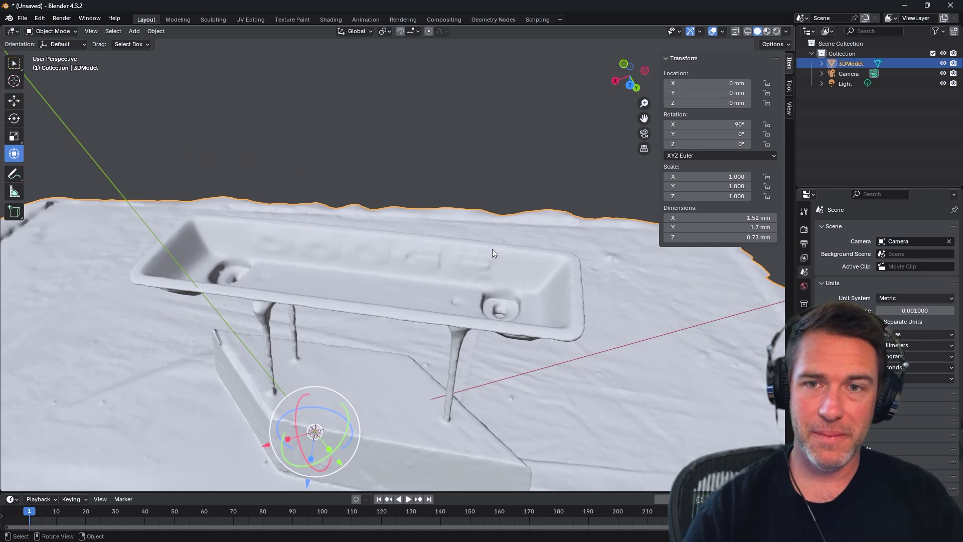
scroll(492, 250, down, 2)
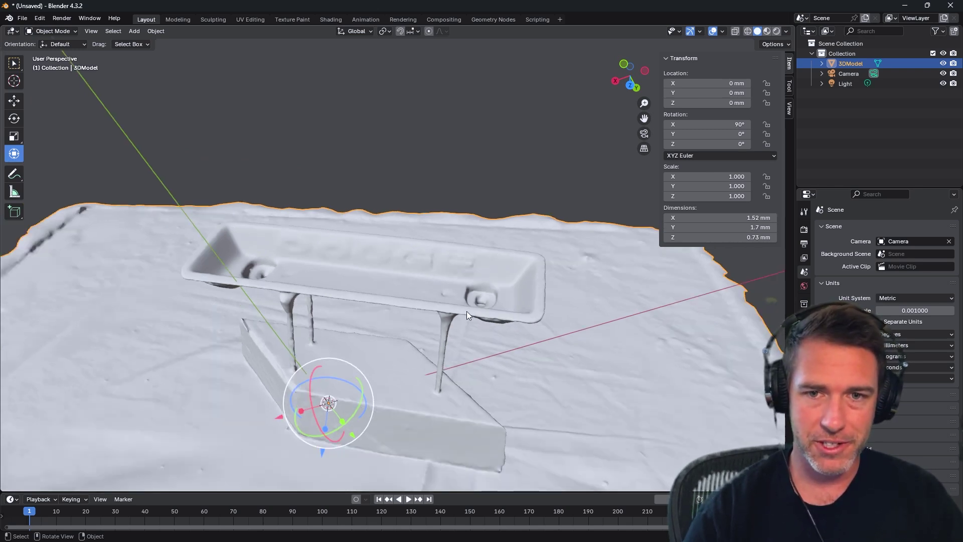
middle_drag(420, 311, 451, 226)
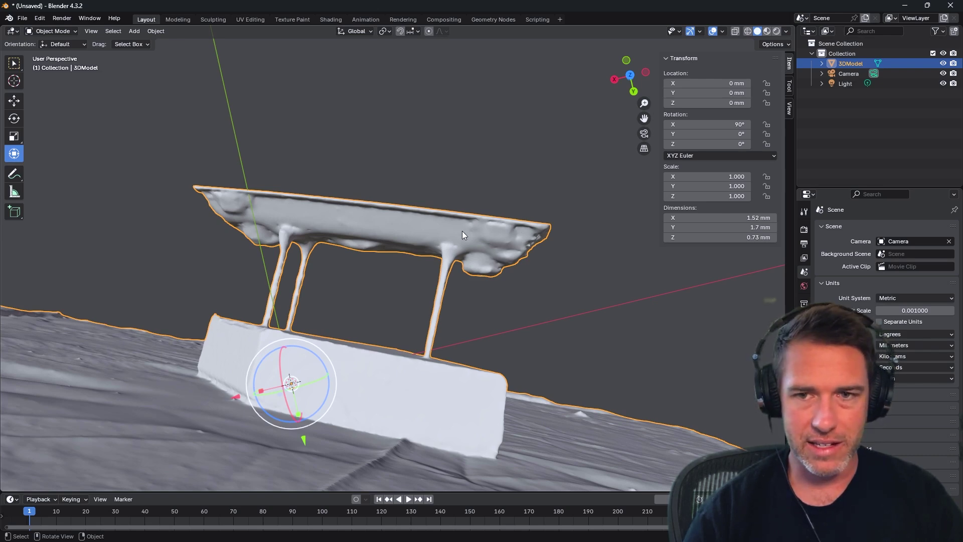
middle_drag(462, 231, 464, 341)
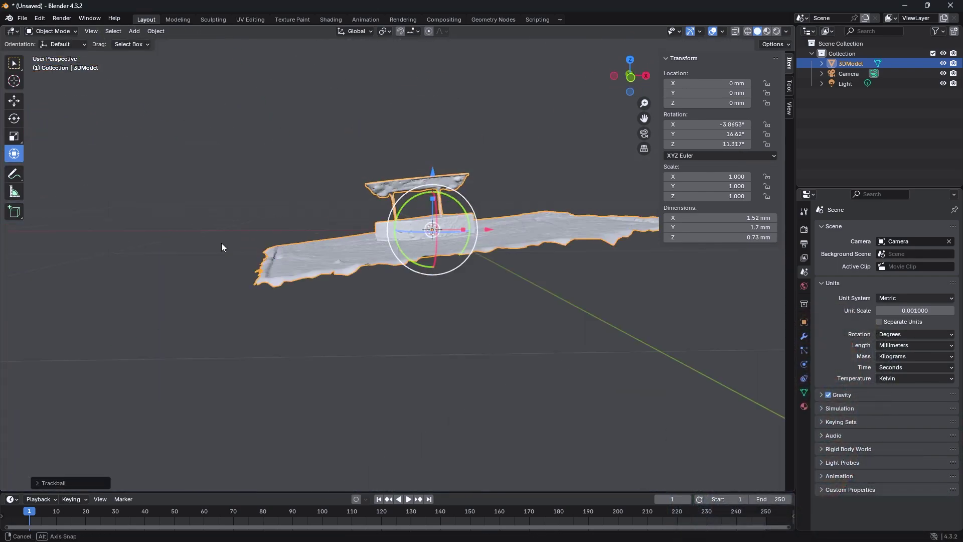
Switch to the Modeling workspace and enter Edit Mode on the scan
middle_drag(222, 243, 418, 256)
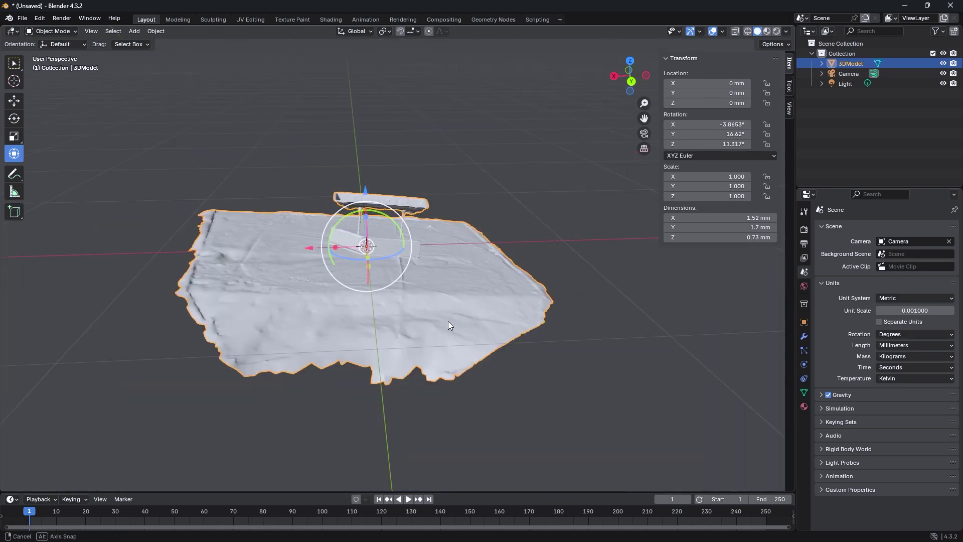
click(40, 18)
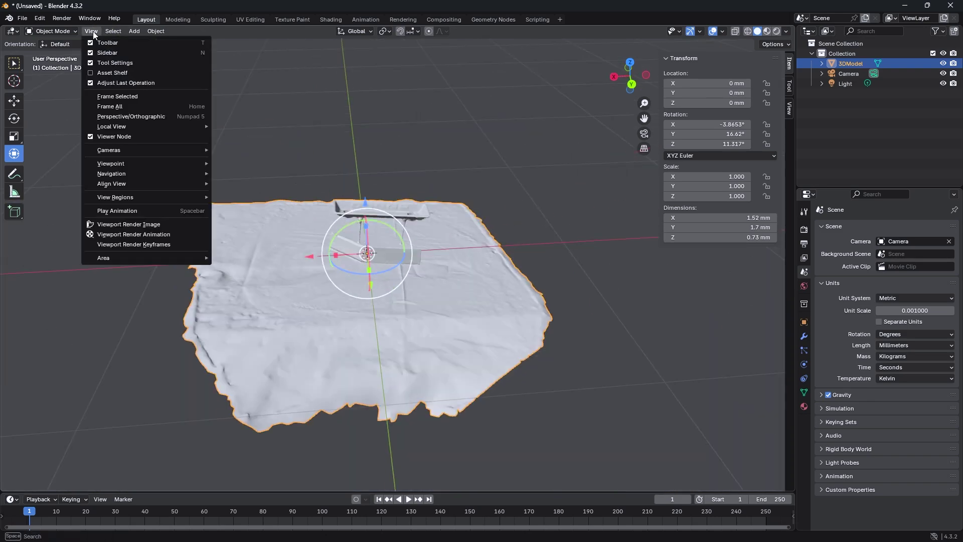
click(46, 17)
click(46, 16)
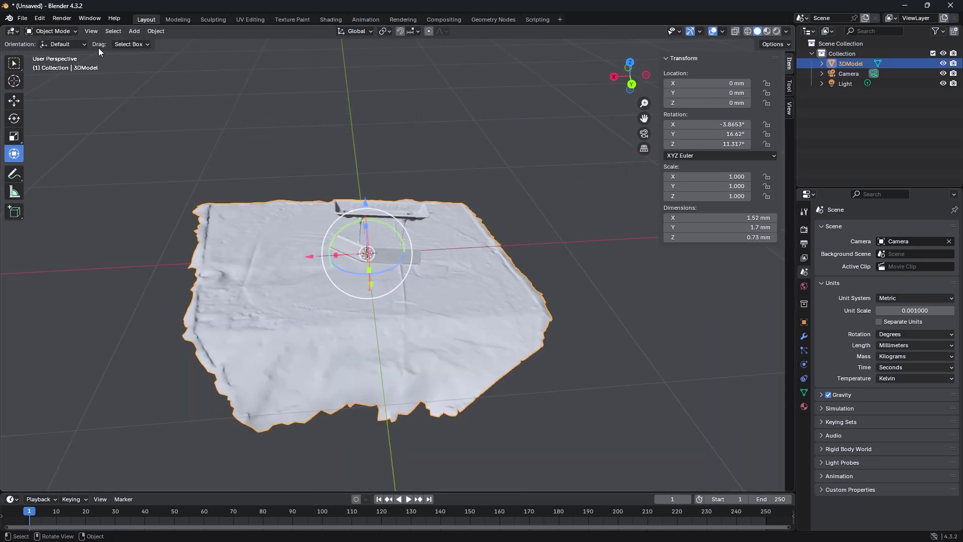
key(Tab)
key(Tab)
Select the whole mesh and Decimate Geometry, lowering the ratio from 0.75 to around 0.1
right_click(269, 226)
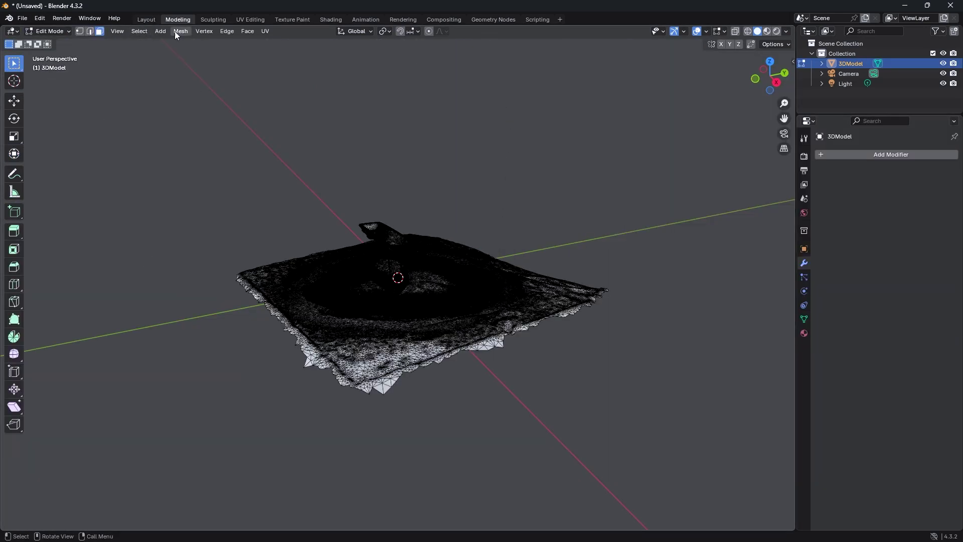
key(a)
click(180, 31)
click(296, 262)
scroll(398, 277, up, 6)
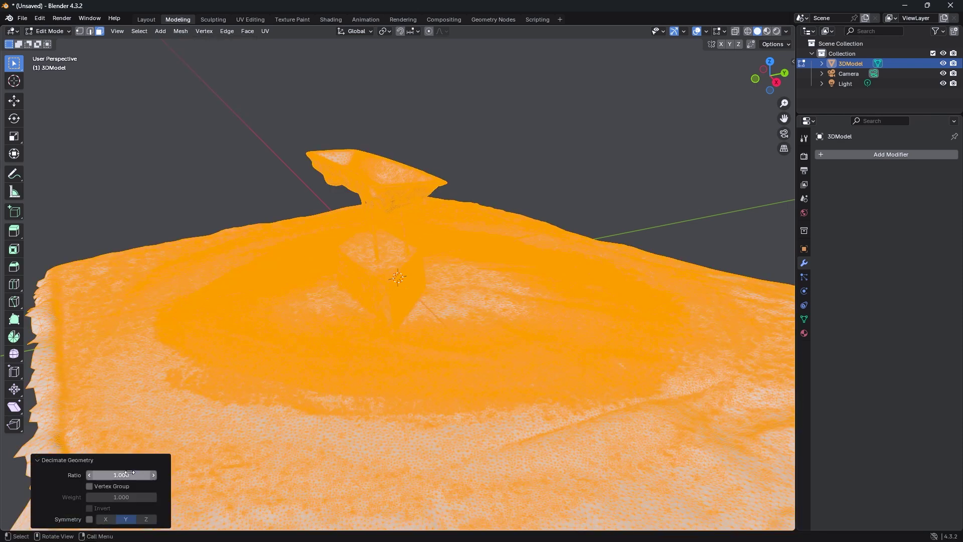
click(129, 473)
text(0.75)
key(Return)
drag(165, 474, 136, 474)
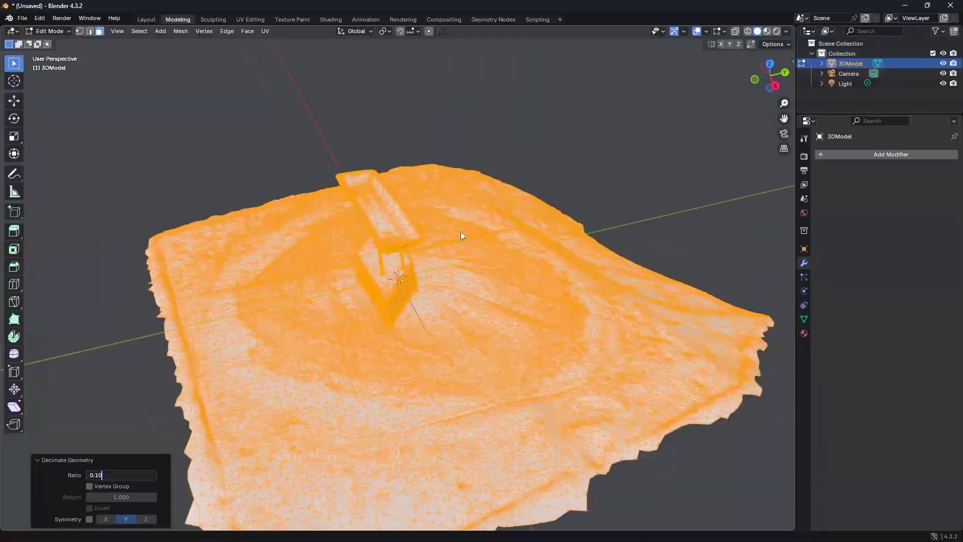
Delete the selected ground vertices beneath the tray
key(alt+a)
scroll(419, 302, up, 6)
middle_drag(419, 303, 303, 418)
key(alt+a)
key(x)
click(303, 418)
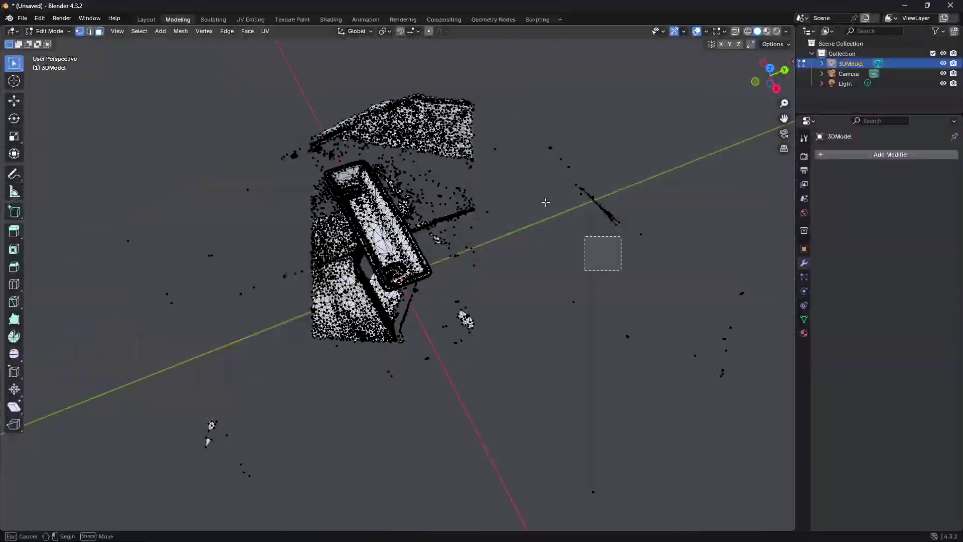
key(x)
click(446, 155)
Box-select and delete the stray geometry on the right and the lower block
drag(518, 120, 762, 309)
drag(582, 532, 309, 294)
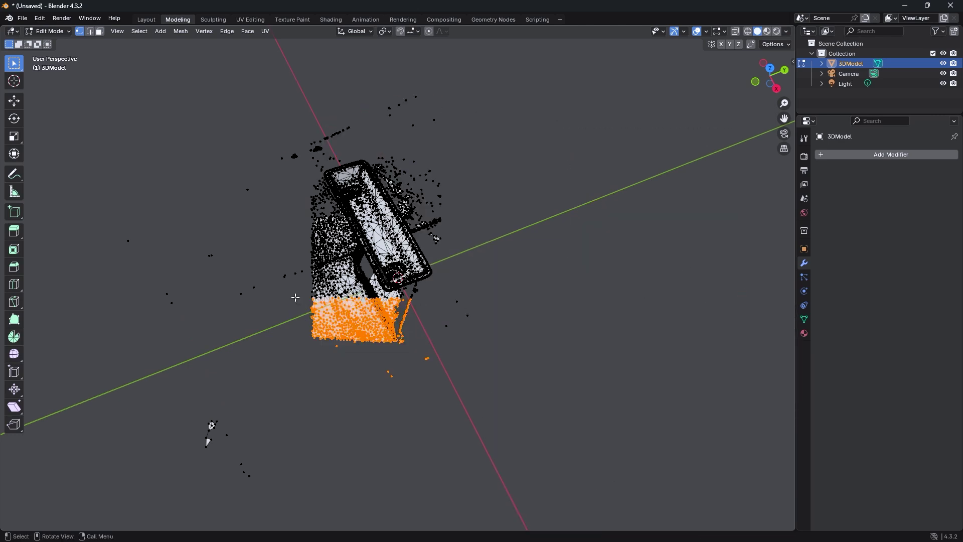
middle_drag(309, 293, 496, 330)
key(x)
click(494, 347)
Delete the remaining stray vertices and the tray's legs, then box-select leftover points
key(x)
click(331, 240)
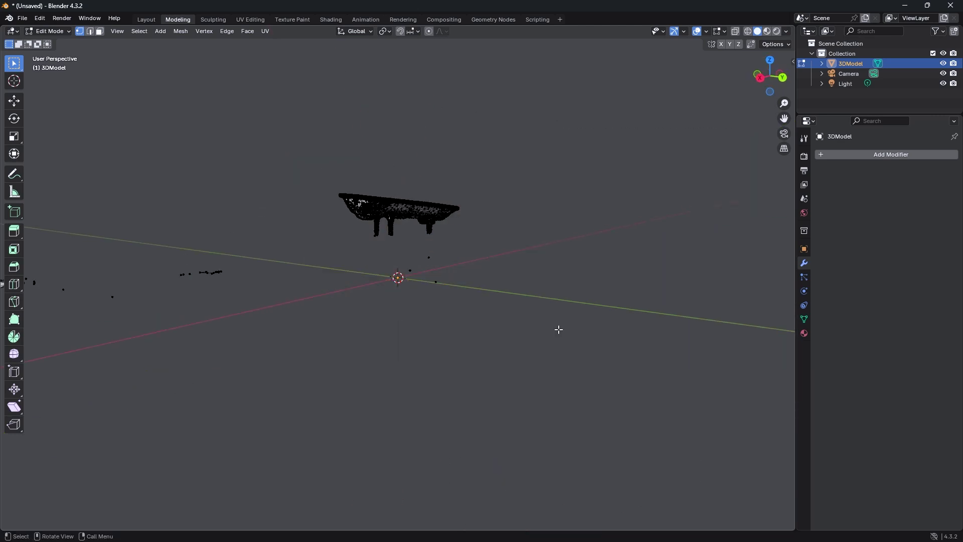
key(x)
click(359, 223)
middle_drag(359, 223, 121, 289)
drag(121, 290, 269, 384)
scroll(386, 286, up, 8)
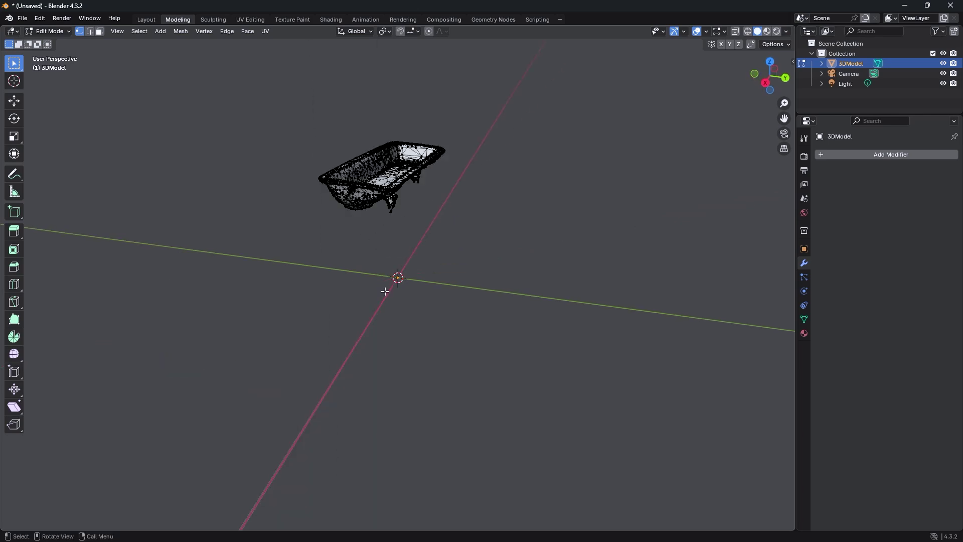
Smooth the rough tray surface with the Smooth brush in the Sculpting workspace
click(213, 19)
middle_drag(392, 122, 351, 458)
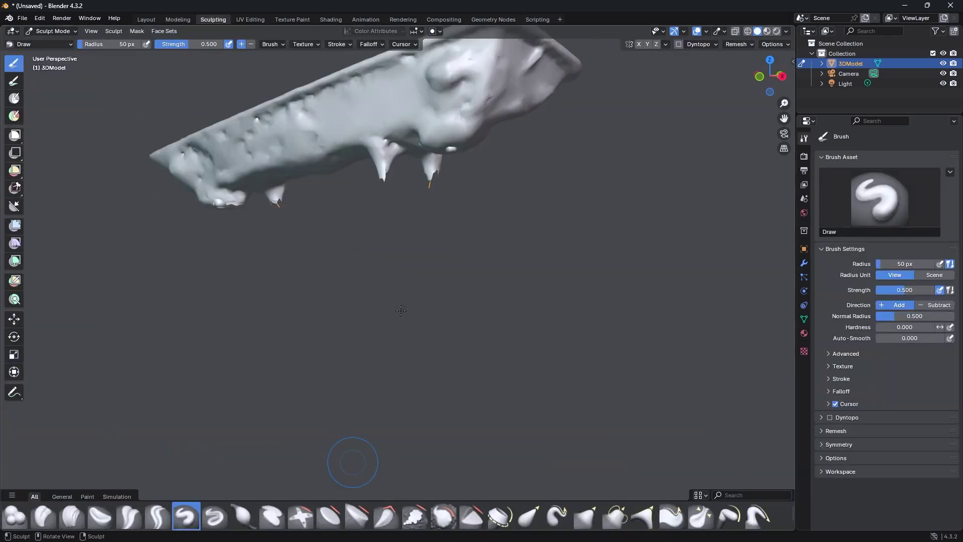
key(shift+s)
mouse_move(204, 174)
middle_down()
mouse_move(537, 280)
mouse_move(464, 286)
mouse_move(477, 344)
middle_up()
scroll(477, 344, up, 10)
Back in Edit Mode, move a vertex on the tray's edge along the Y axis
click(52, 31)
click(53, 53)
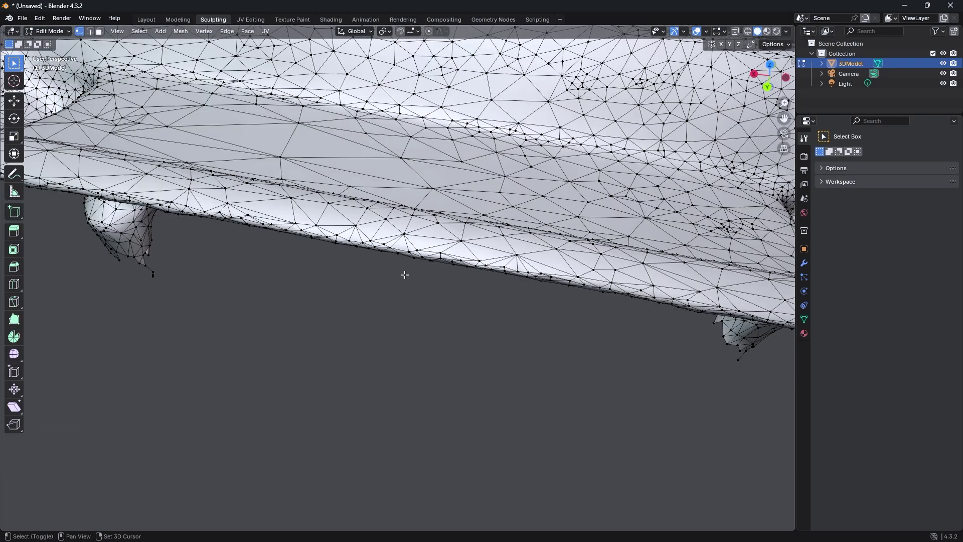
scroll(402, 273, up, 3)
click(301, 215)
drag(305, 241, 468, 263)
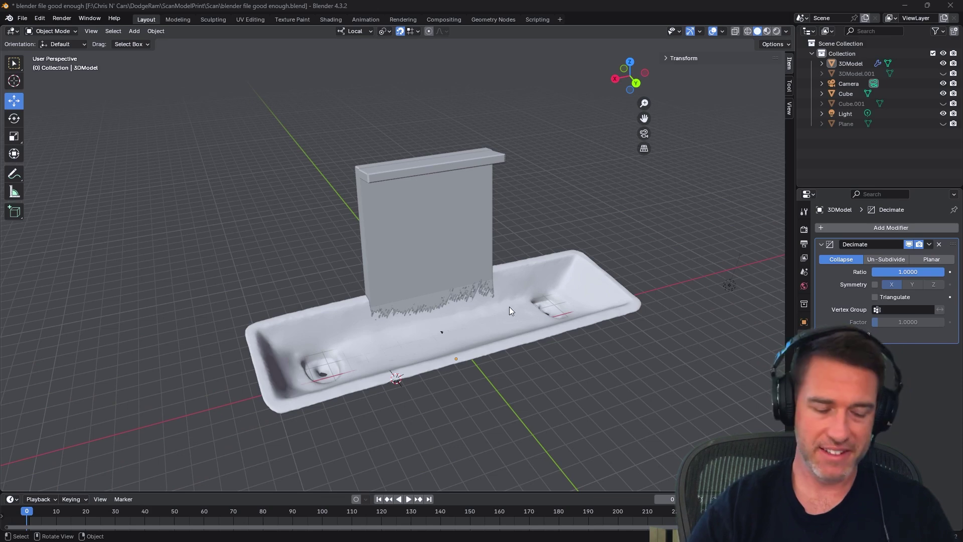
Orbit and zoom around the tray and its upright holder panel to inspect them
middle_drag(487, 335, 618, 348)
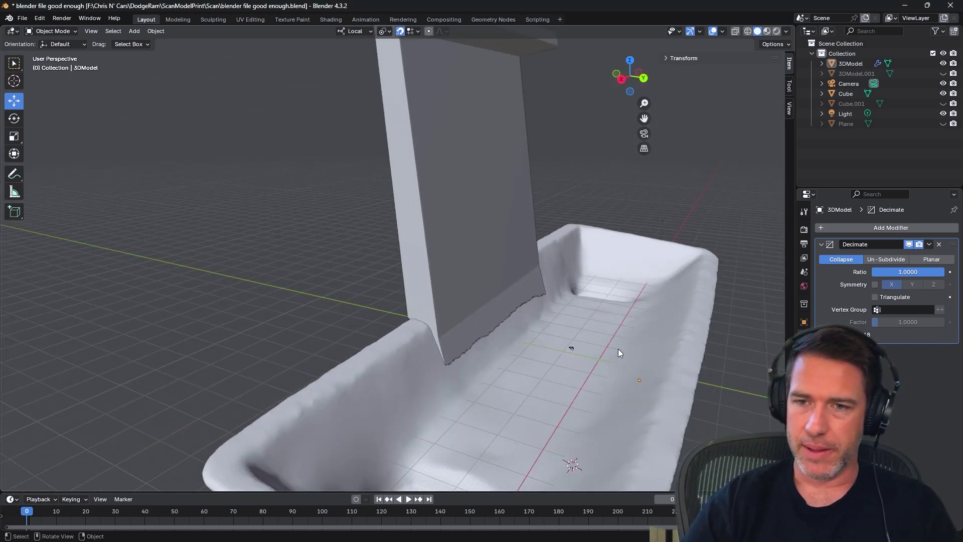
middle_drag(702, 285, 619, 342)
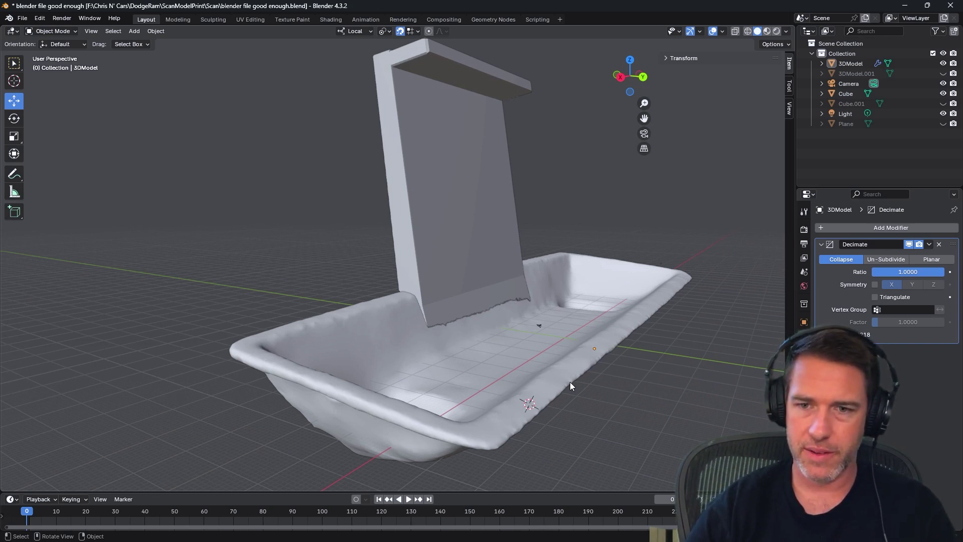
middle_drag(576, 372, 501, 437)
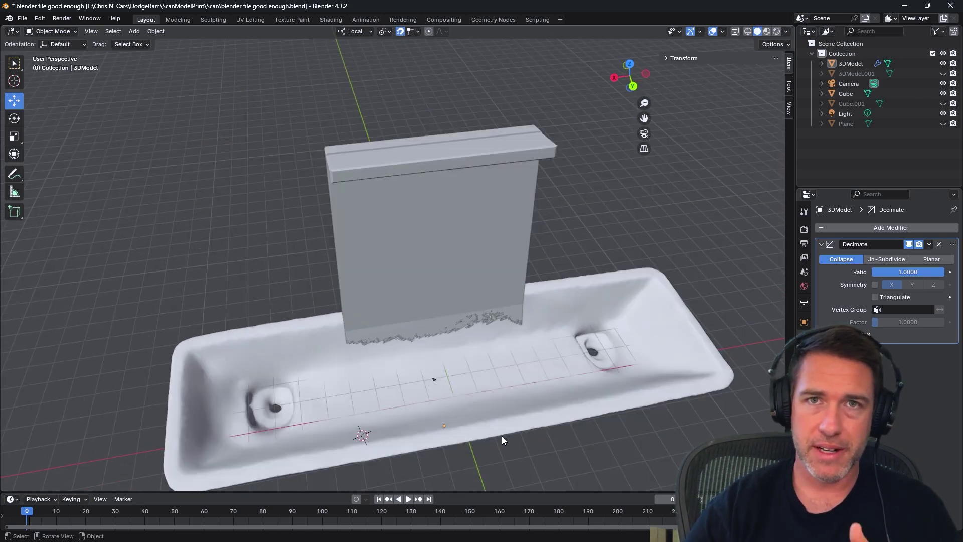
scroll(502, 437, up, 4)
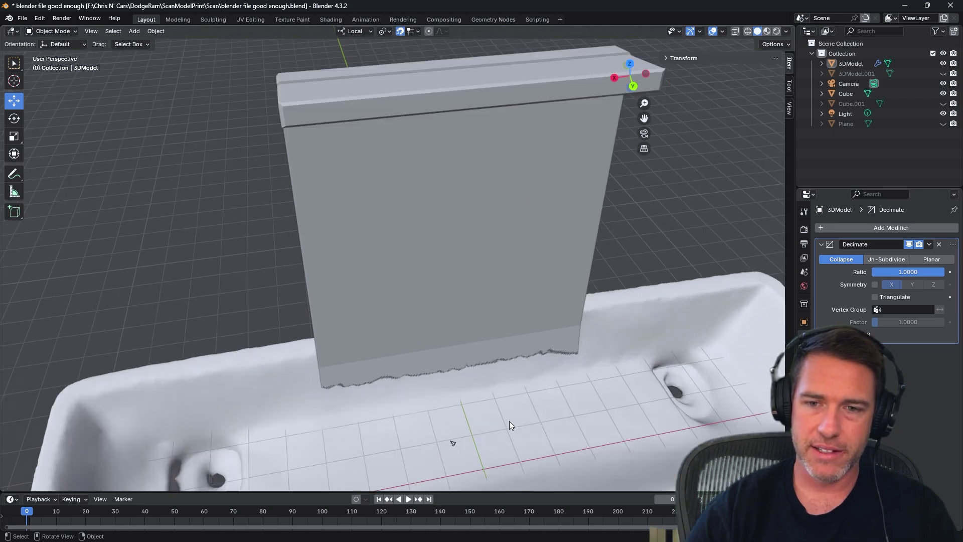
scroll(510, 421, down, 1)
scroll(496, 381, up, 2)
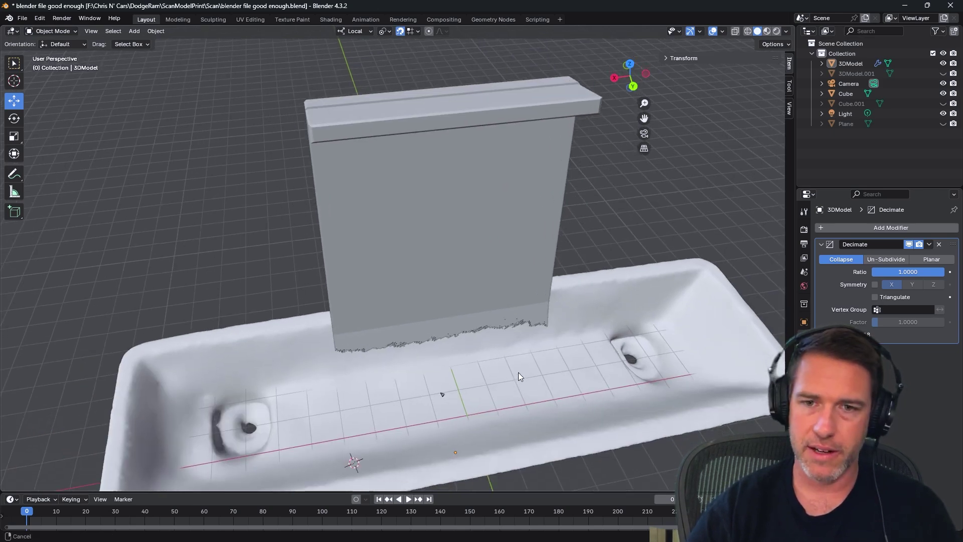
scroll(535, 420, down, 3)
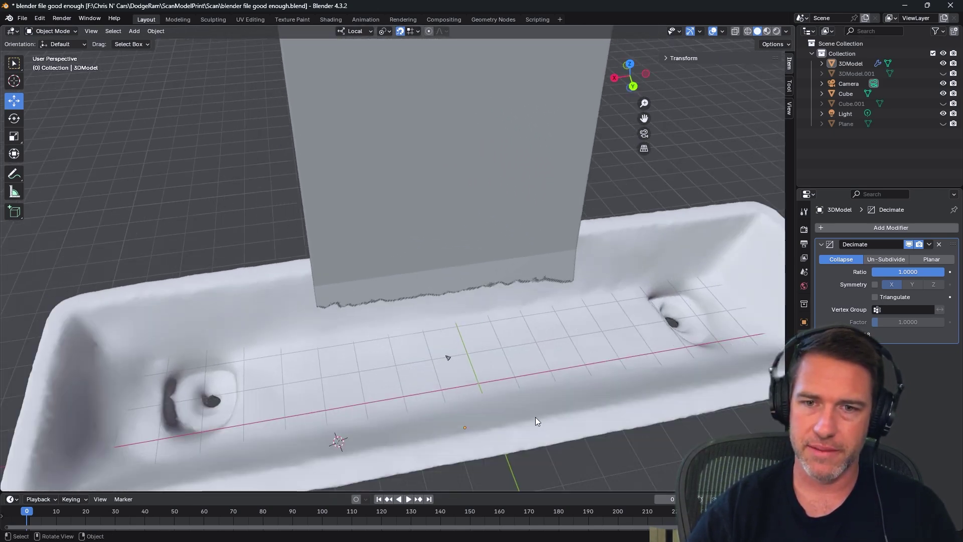
middle_drag(538, 405, 524, 378)
scroll(524, 378, down, 2)
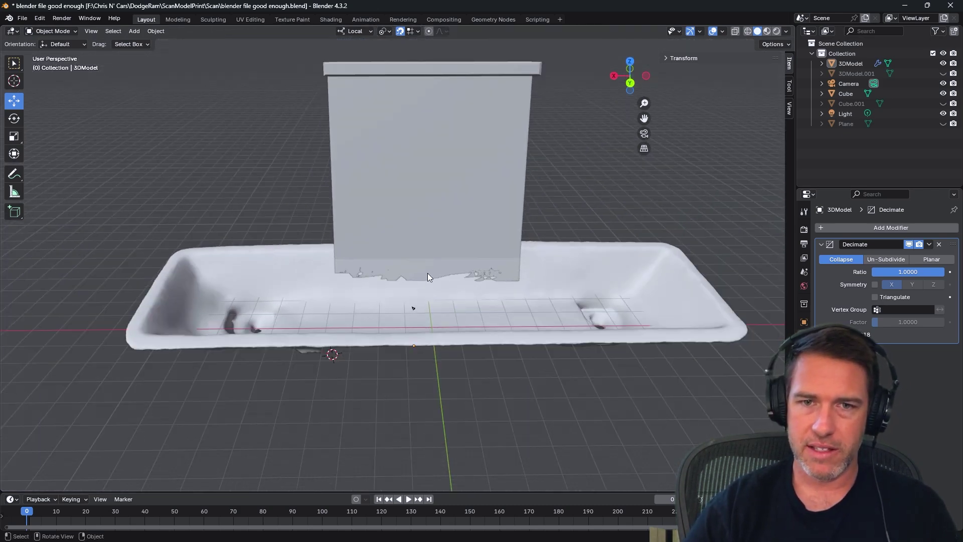
middle_drag(570, 277, 521, 251)
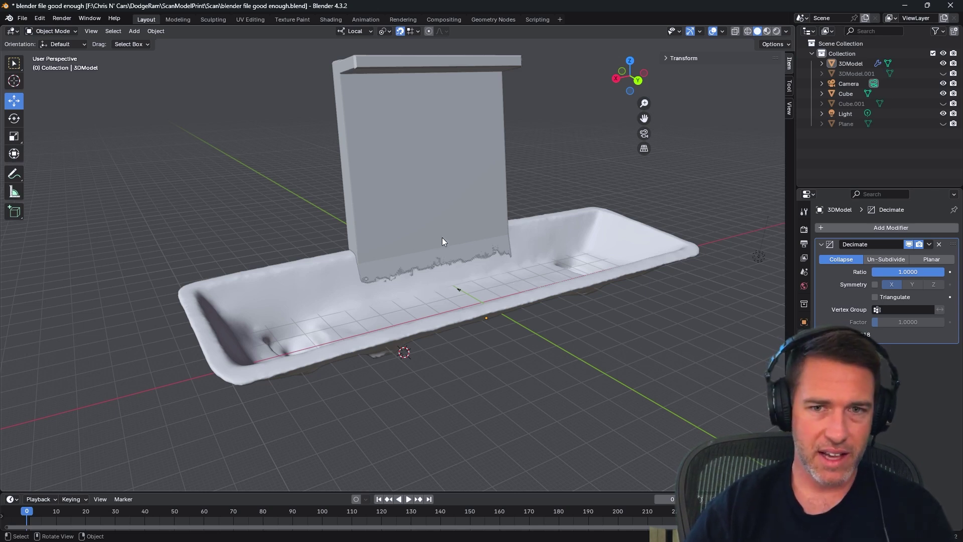
Select the Cube and 3DModel in the Outliner and make Cube.001 visible
click(429, 161)
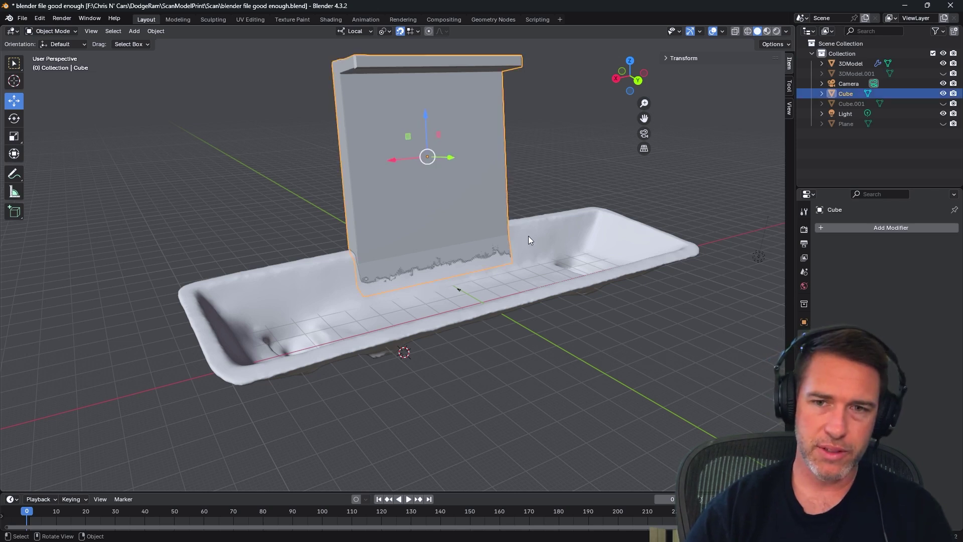
click(582, 244)
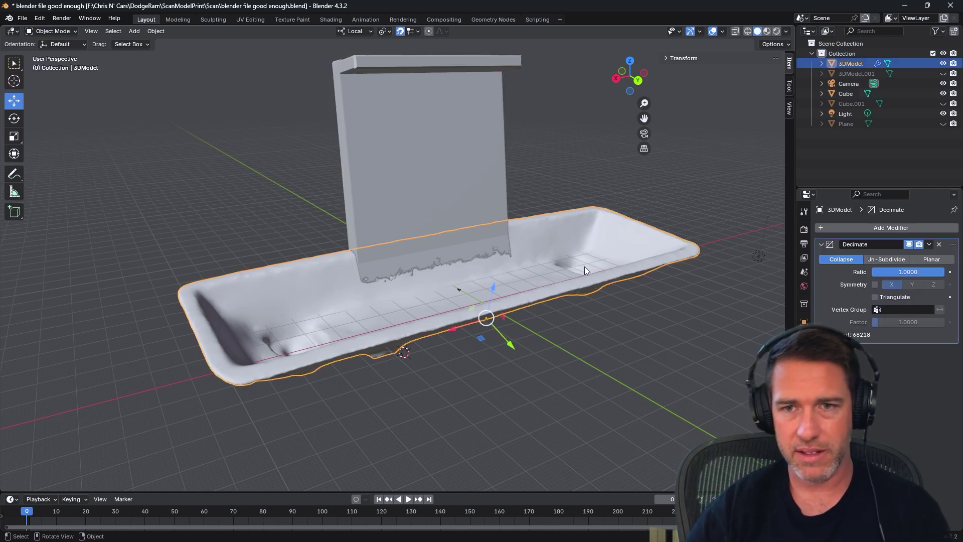
click(435, 181)
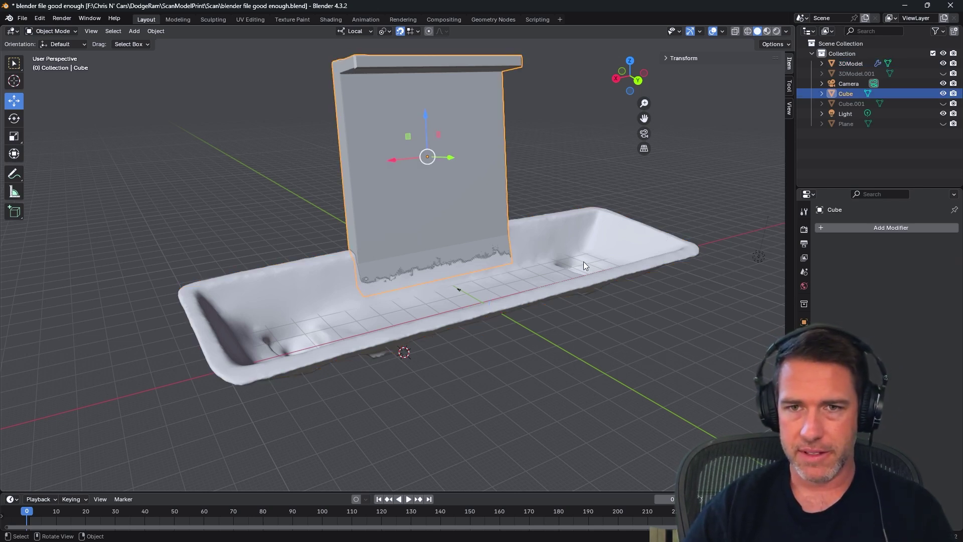
scroll(383, 167, up, 4)
scroll(402, 127, down, 4)
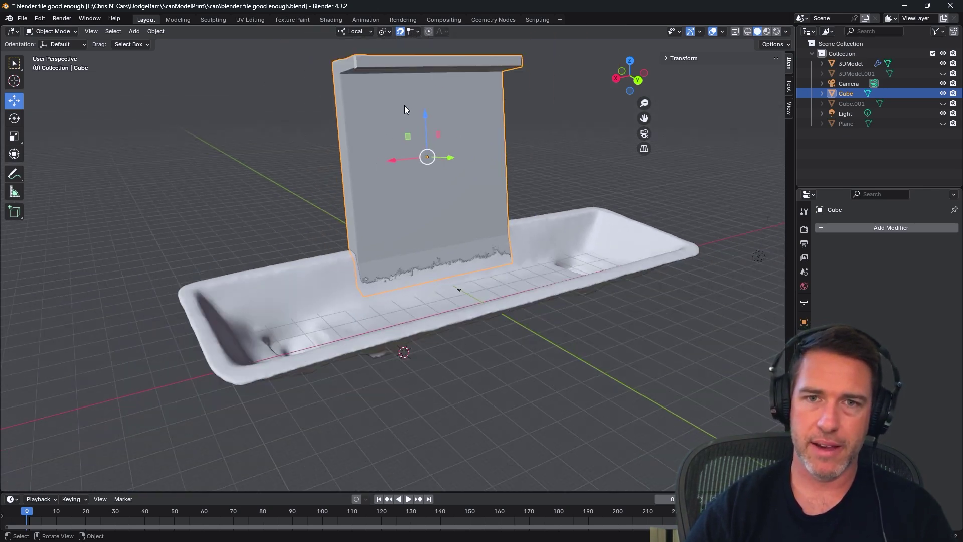
click(942, 104)
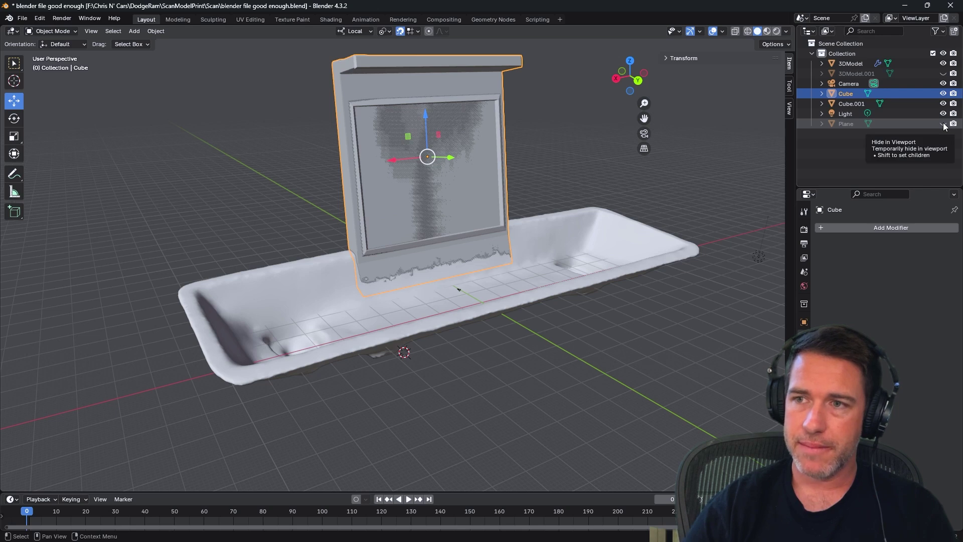
Show the logo Plane, check the embossed logo on the panel, and bring up File > Export
click(942, 124)
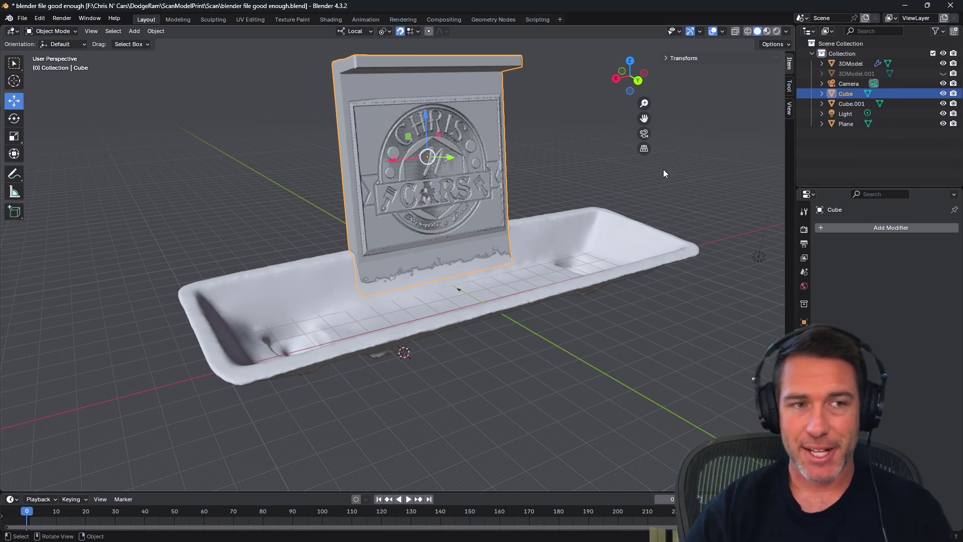
scroll(488, 332, up, 4)
middle_drag(488, 331, 485, 288)
scroll(552, 285, down, 4)
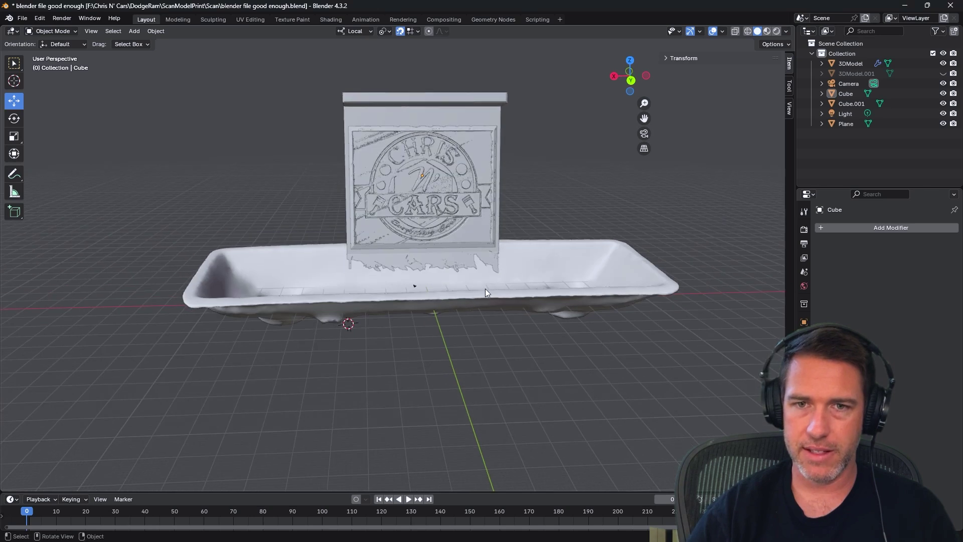
click(25, 19)
mouse_move(91, 171)
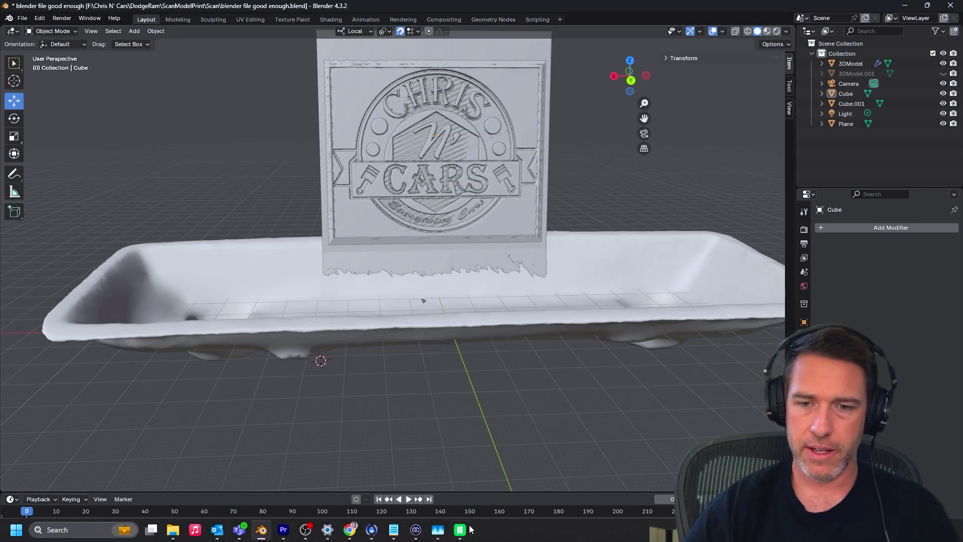
Show Bambu Studio's A1 Textured PEI plate in isometric view and bring up the model import dialog
click(460, 530)
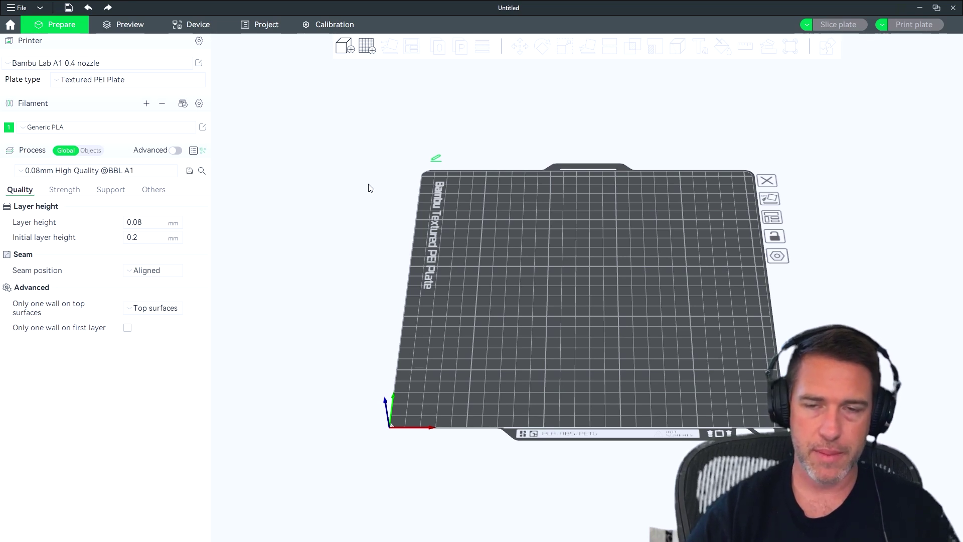
key(0)
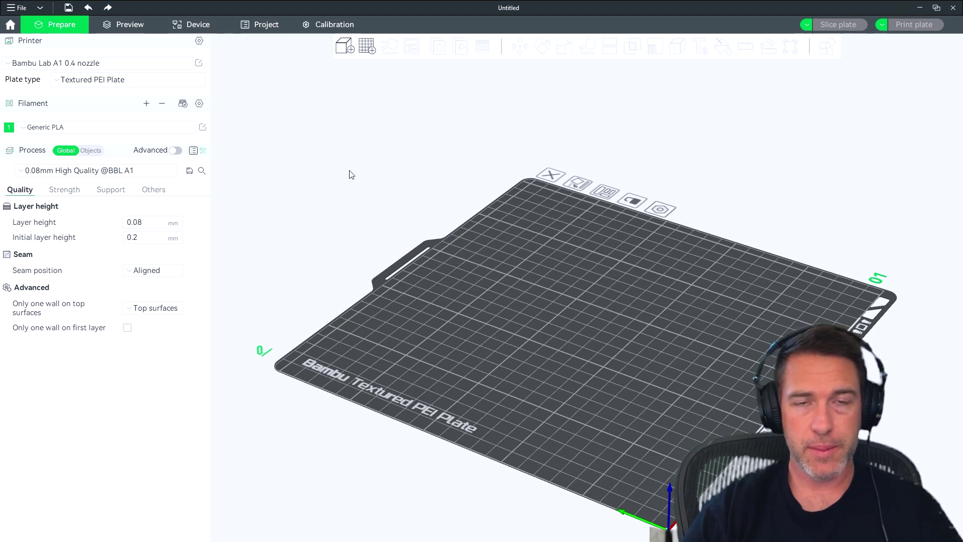
scroll(351, 174, down, 1)
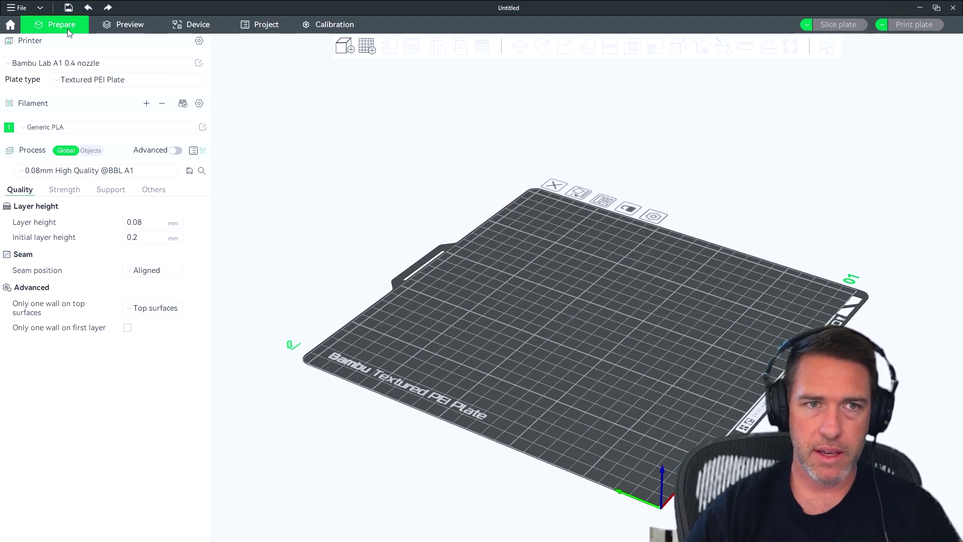
click(346, 52)
Import blender file good enough 3.obj and rotate it about X so the tray lies flat
click(197, 95)
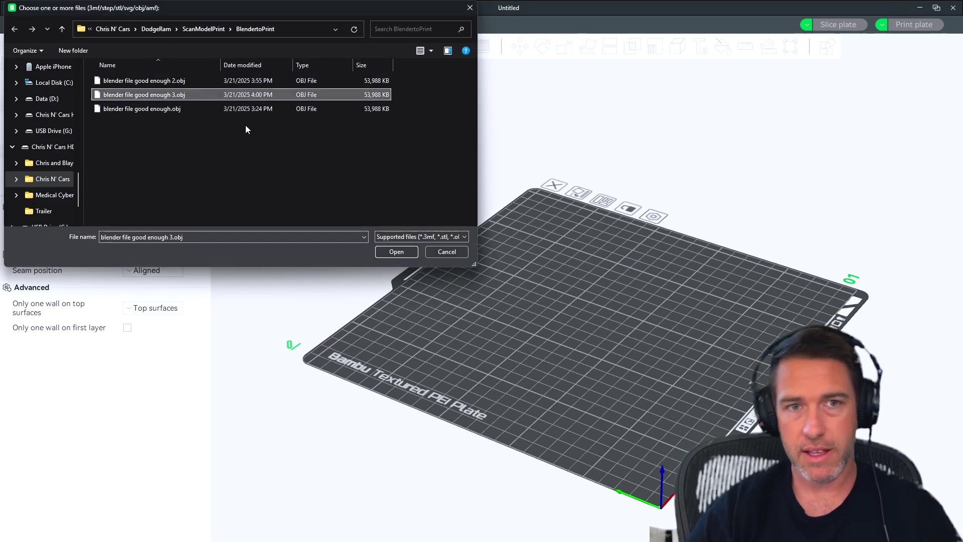
click(396, 251)
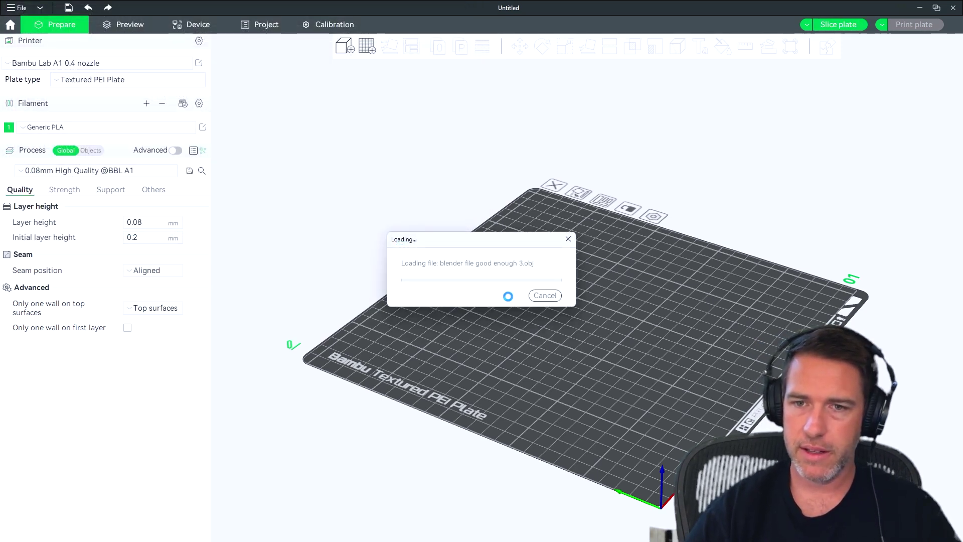
click(542, 48)
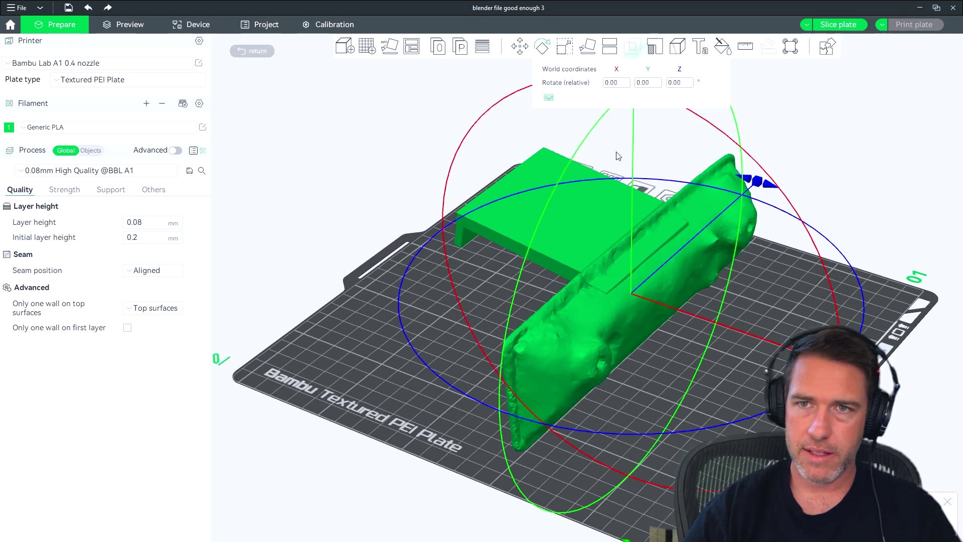
drag(682, 516, 774, 307)
scroll(450, 346, up, 3)
drag(451, 346, 621, 357)
drag(928, 216, 930, 236)
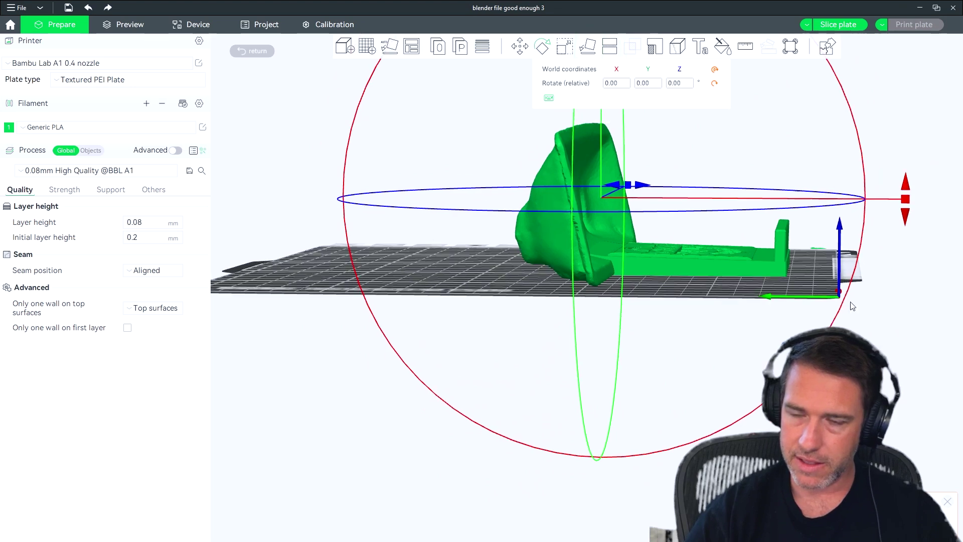
scroll(585, 393, up, 3)
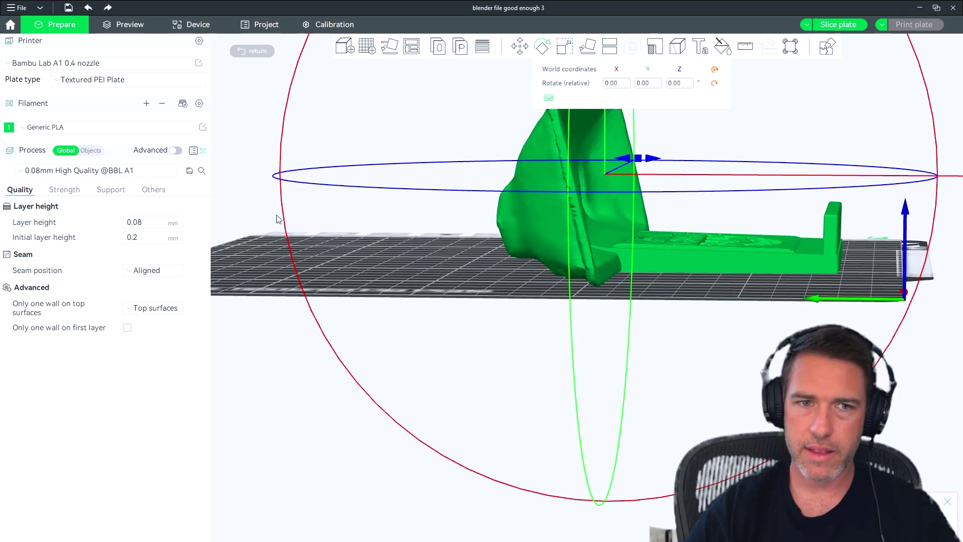
Enable supports in the Support settings
click(108, 192)
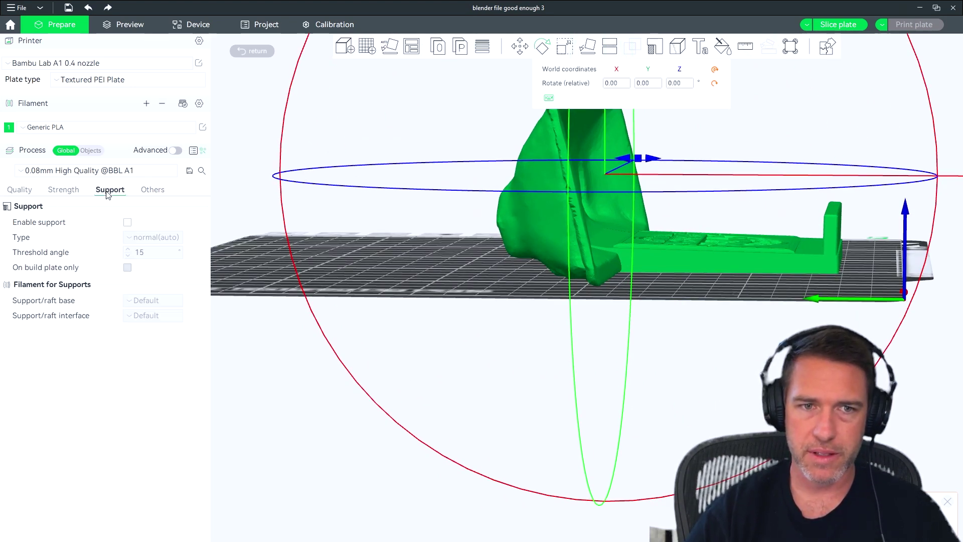
click(128, 223)
scroll(472, 250, up, 5)
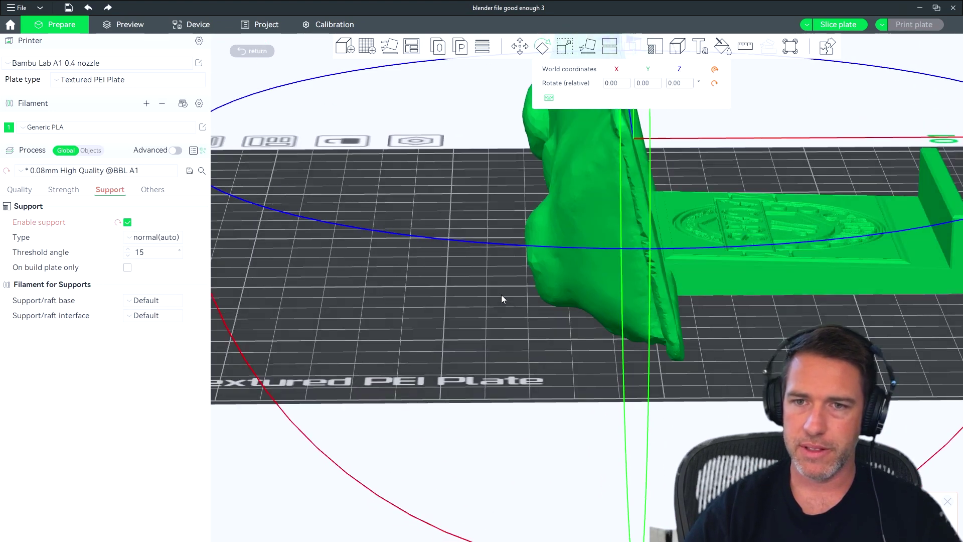
Orbit and zoom around the plate to inspect the deselected model from several angles
drag(501, 294, 500, 286)
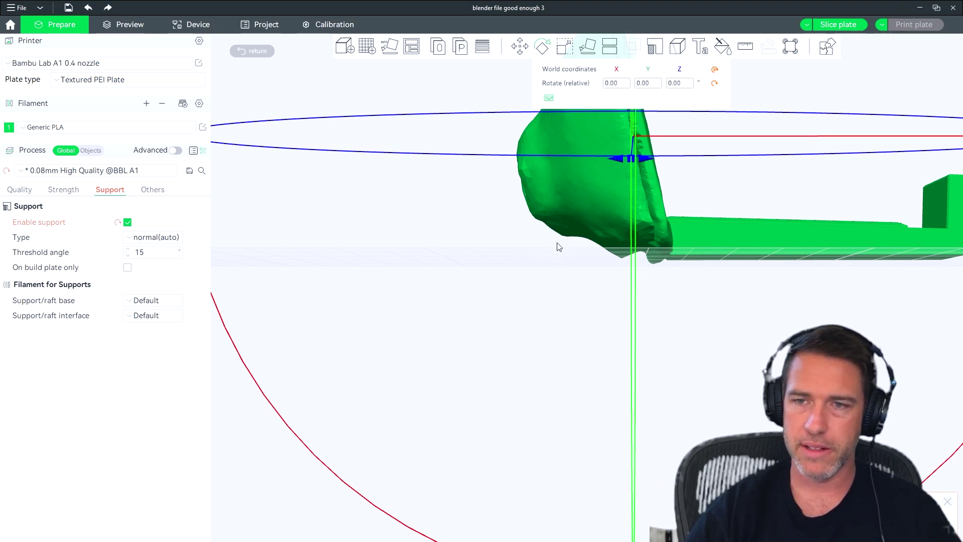
drag(556, 245, 576, 301)
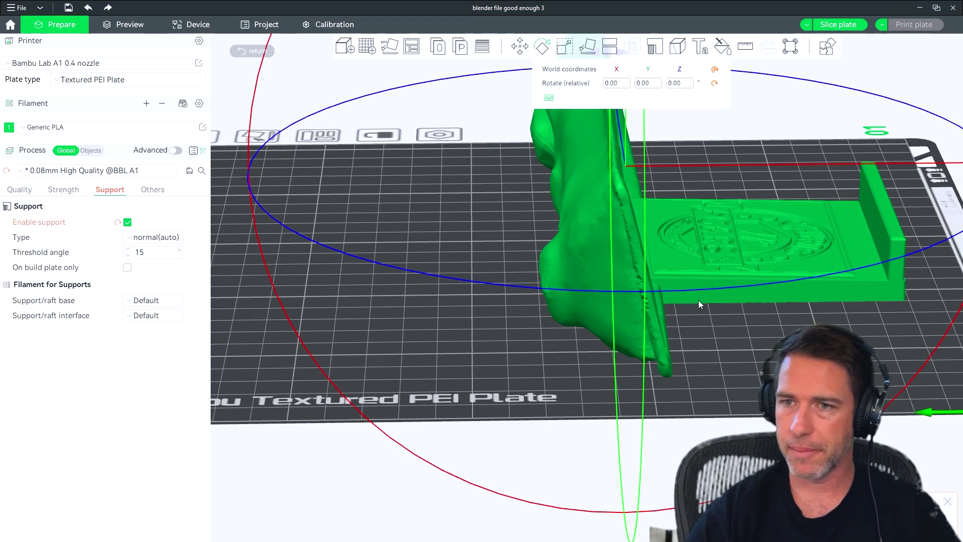
drag(698, 300, 664, 383)
click(664, 383)
drag(629, 349, 559, 371)
scroll(487, 311, up, 8)
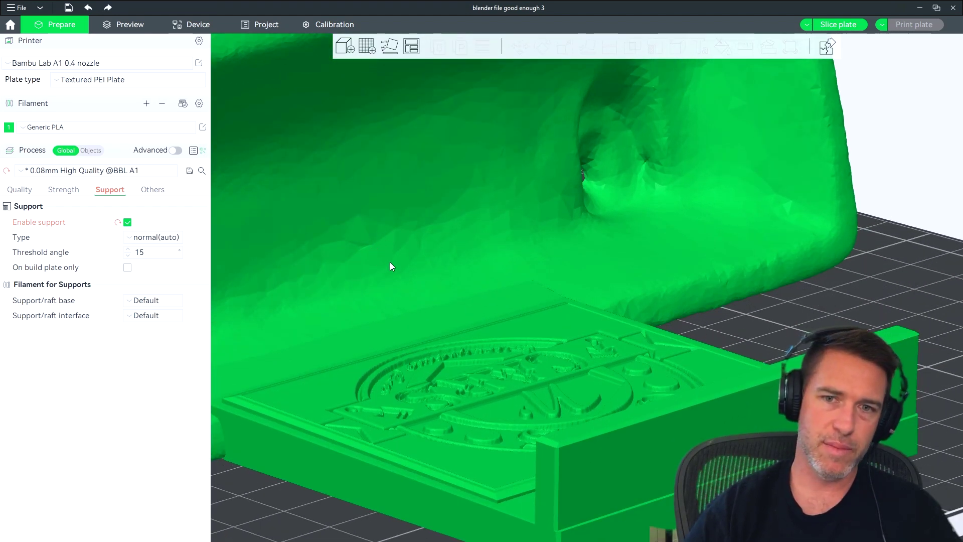
scroll(480, 245, down, 3)
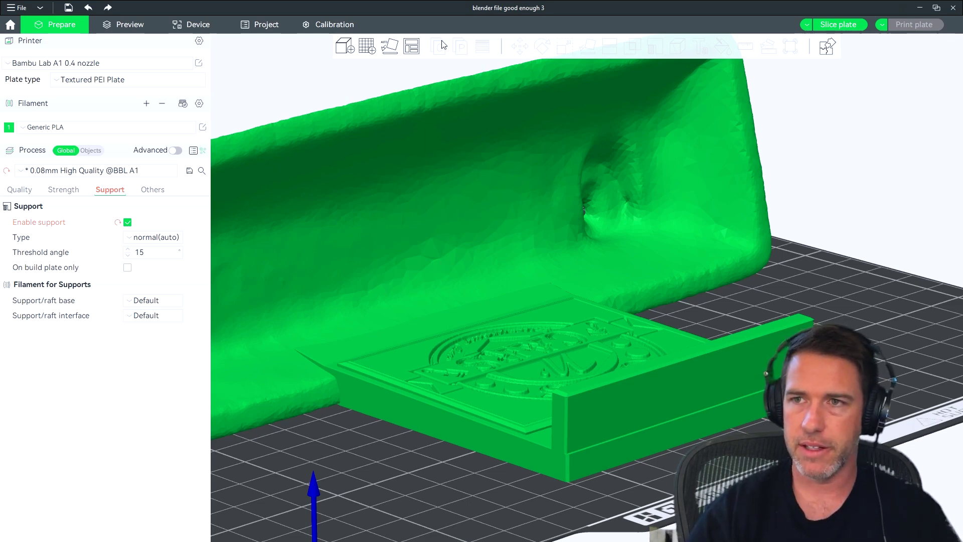
scroll(502, 252, down, 5)
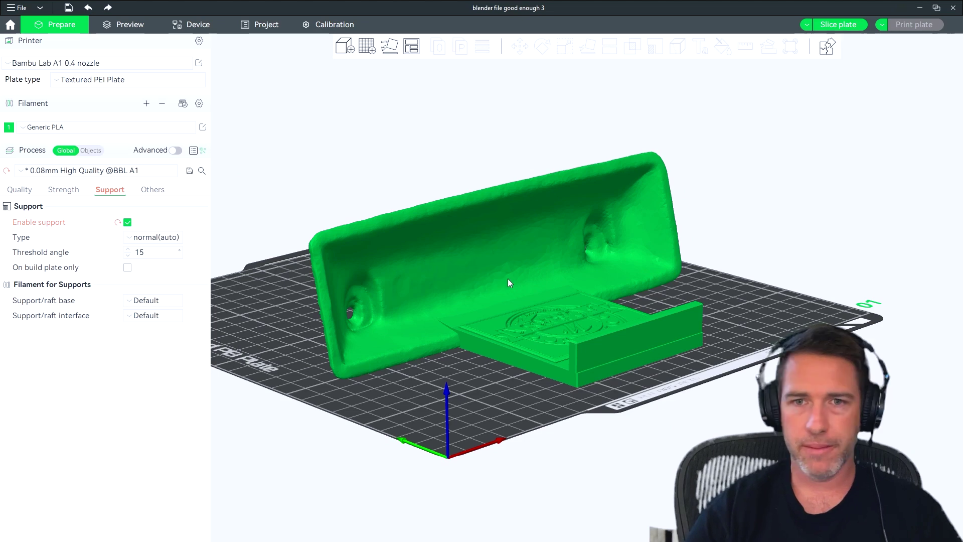
scroll(508, 283, down, 1)
drag(498, 352, 553, 317)
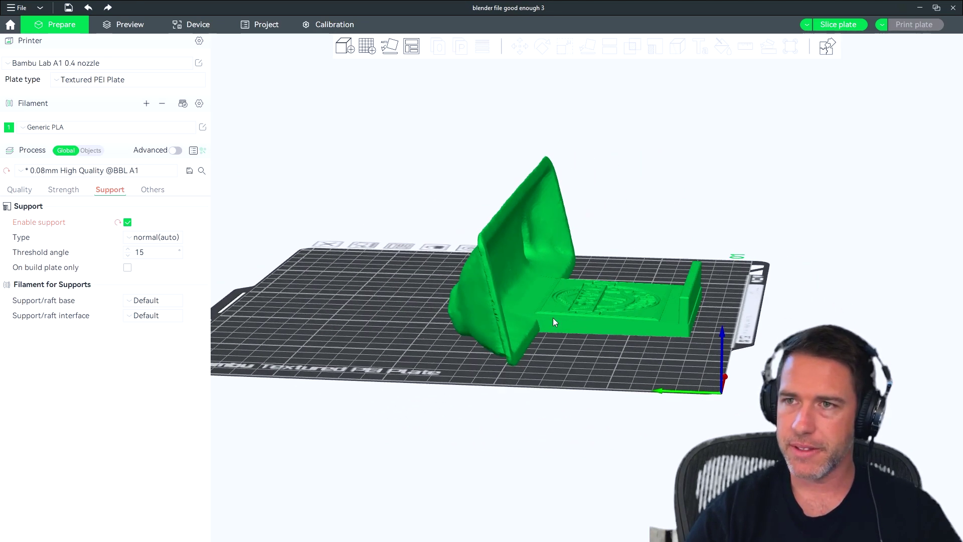
scroll(755, 211, up, 3)
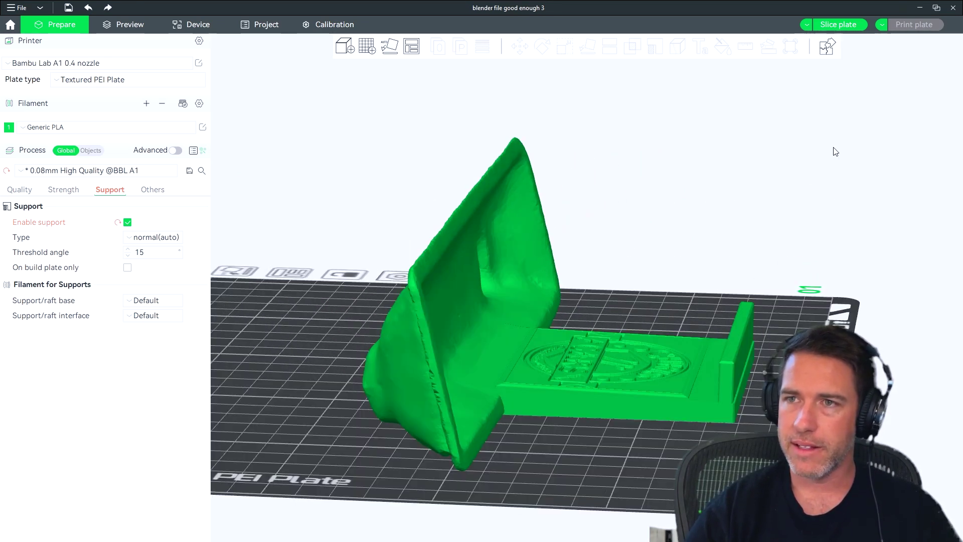
Slice the plate (8h47m, 79.76 g) and check the green supports under the tray
click(843, 25)
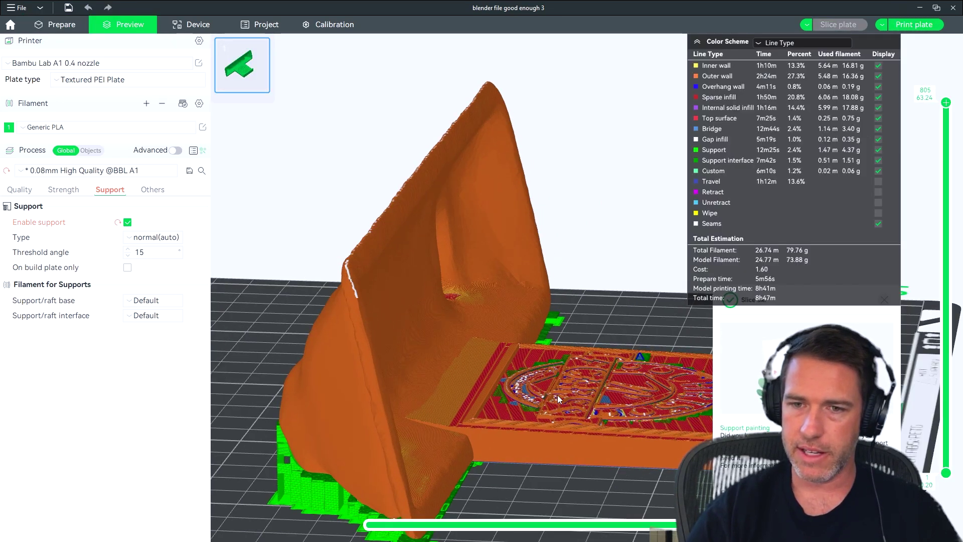
mouse_move(558, 395)
mouse_down()
mouse_move(575, 391)
mouse_move(558, 389)
mouse_up()
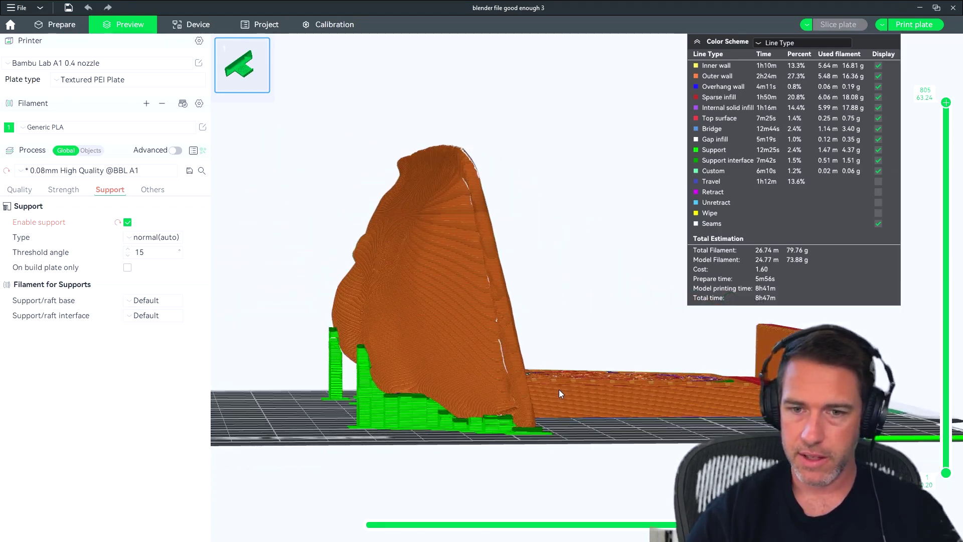